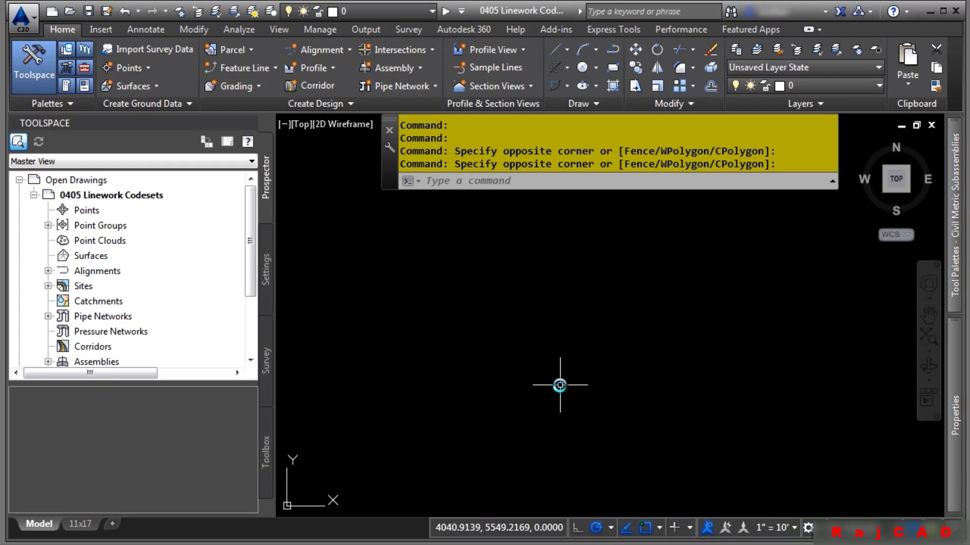
Review the coding methods, special codes, line segment codes and curve segment codes in the Sample linework code set
left_click(268, 348)
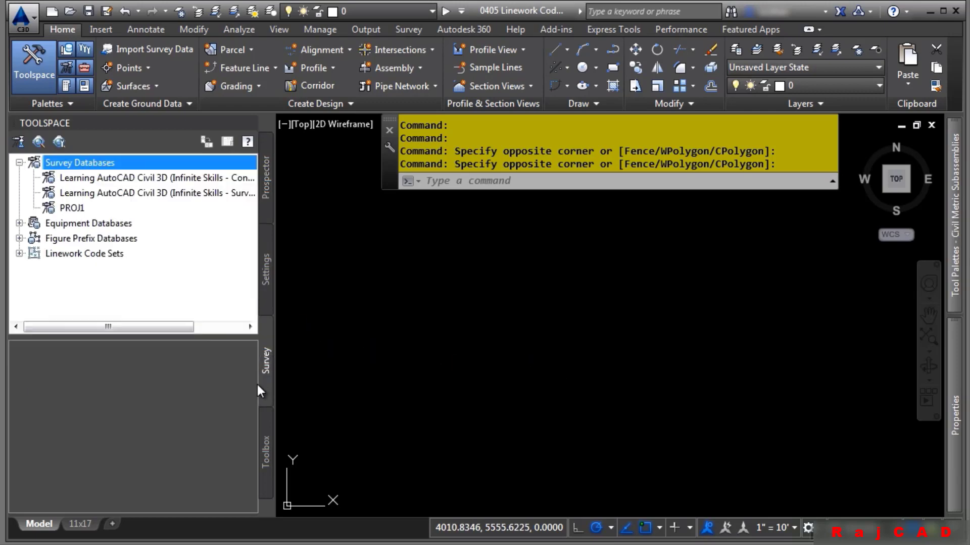
left_click(19, 253)
right_click(79, 272)
left_click(122, 279)
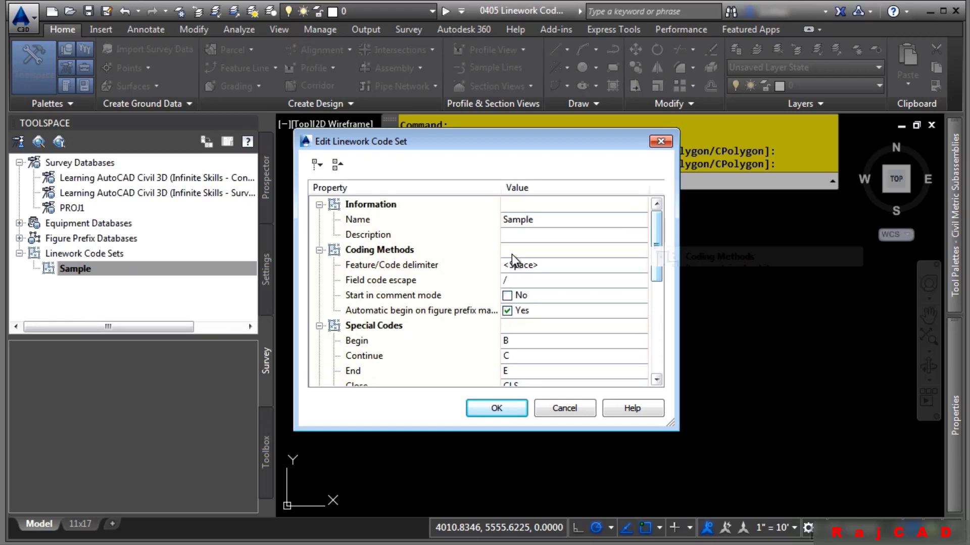
left_click_drag(657, 246, 655, 300)
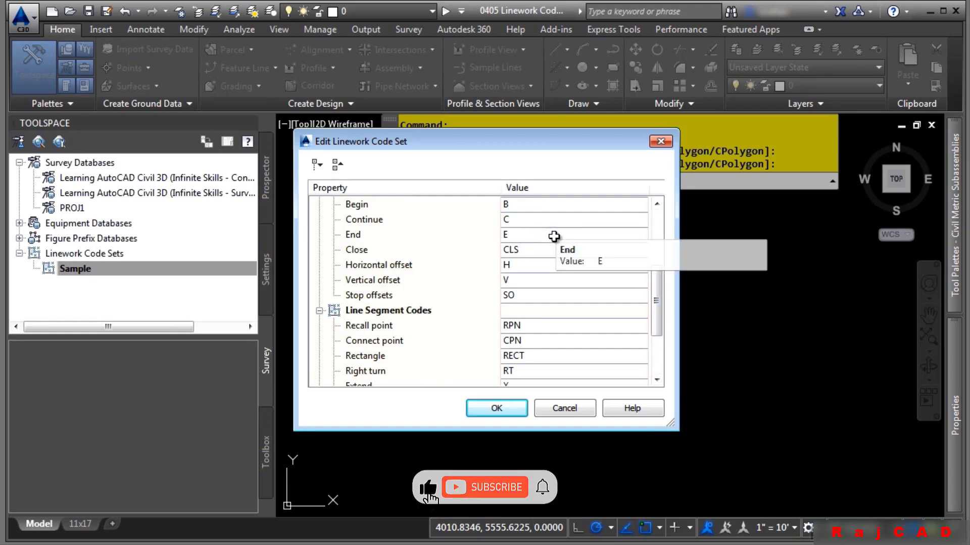
mouse_move(656, 301)
left_mouse_down()
mouse_move(665, 270)
mouse_move(659, 335)
mouse_move(659, 283)
left_mouse_up()
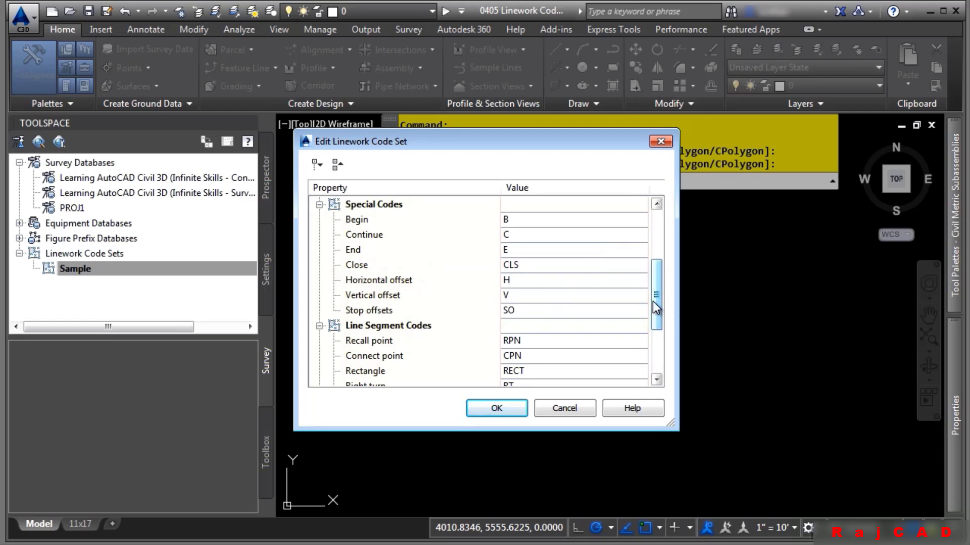
left_click_drag(655, 303, 660, 343)
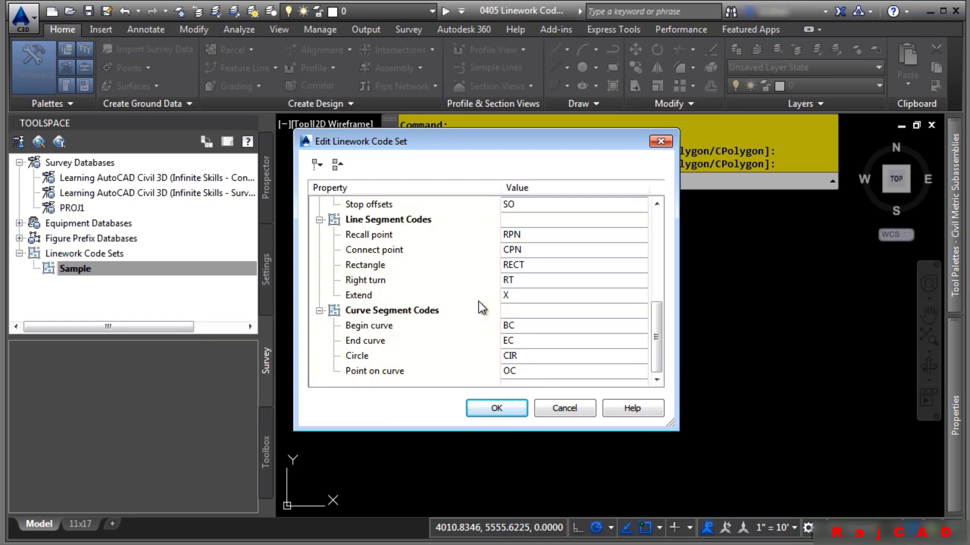
left_click(496, 407)
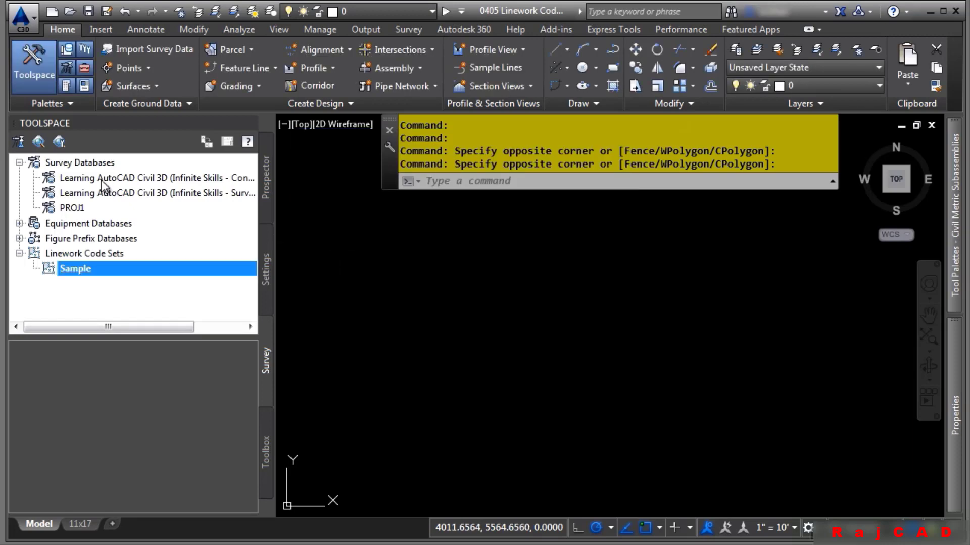
Create a new local survey database named "Playing with Linework"
right_click(87, 162)
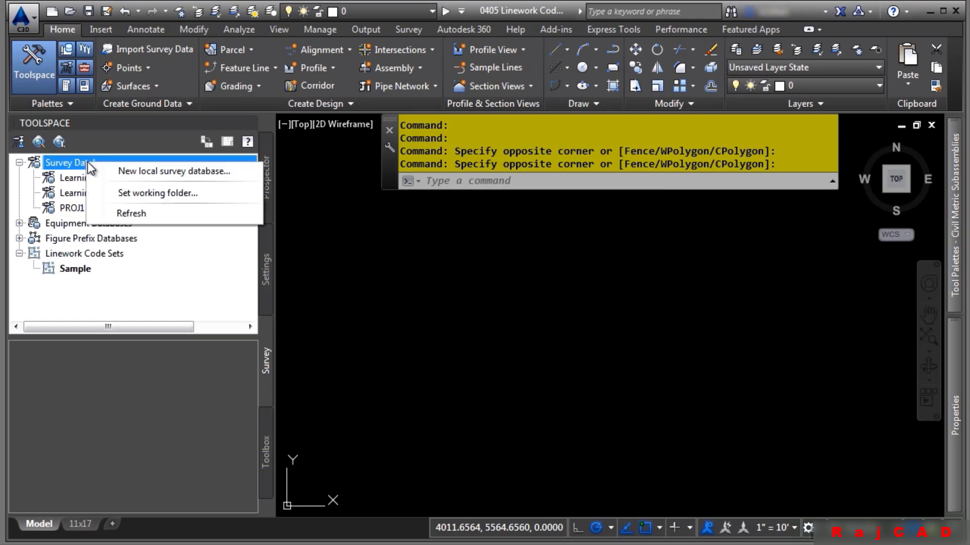
left_click(143, 171)
type("Playing ")
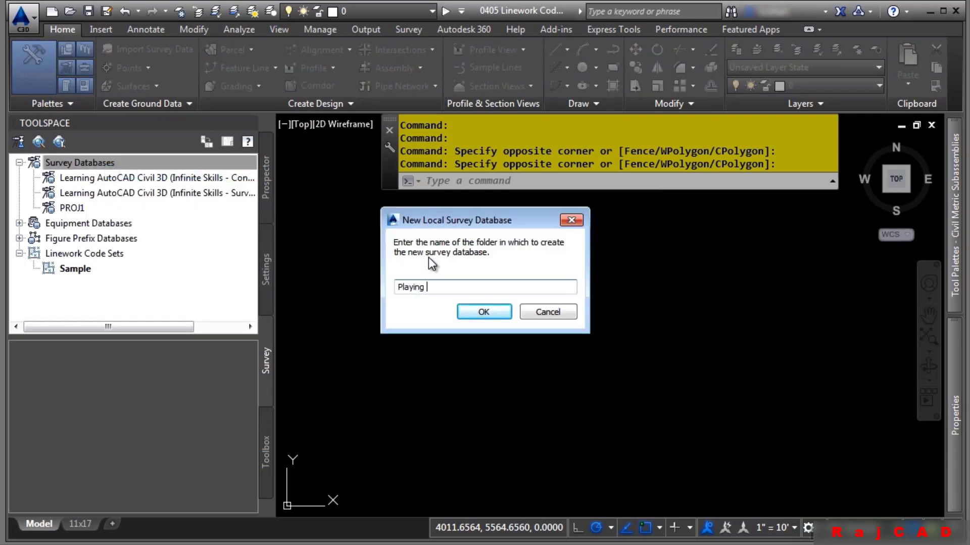
type("with Linework")
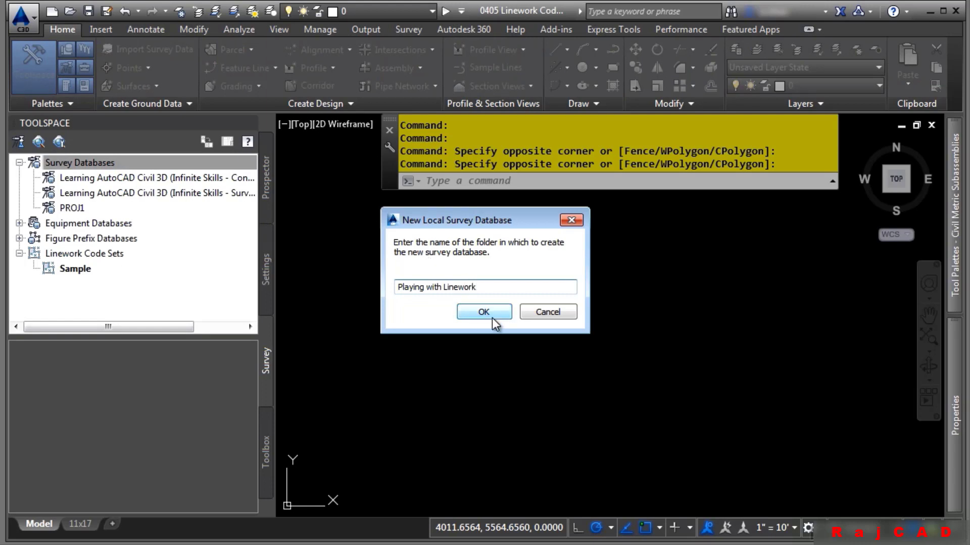
left_click(484, 311)
Start a survey data import into the Playing with Linework database, using BUILDING.TXT, CURVING.txt and TEMPLATING.txt as PNEZD (comma delimited) point files
right_click(119, 210)
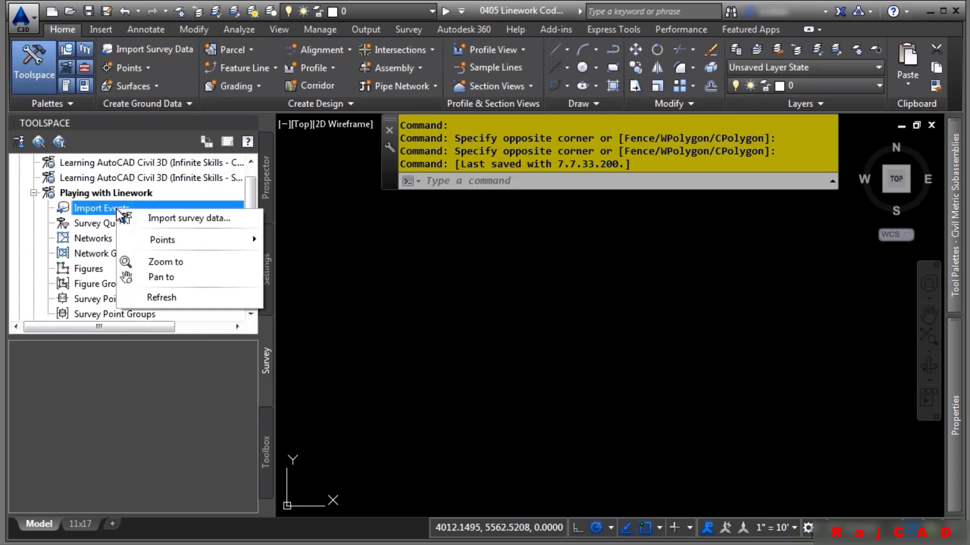
left_click(162, 218)
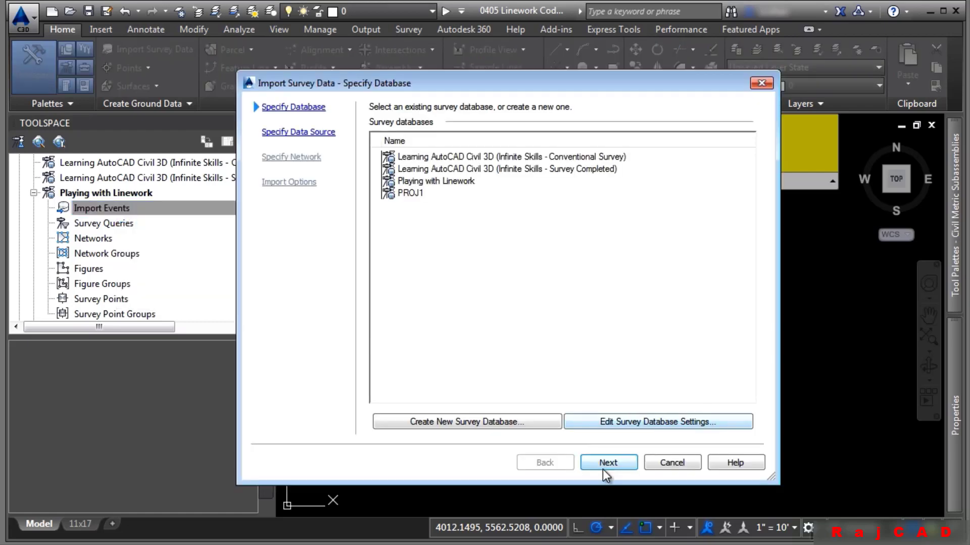
left_click(607, 463)
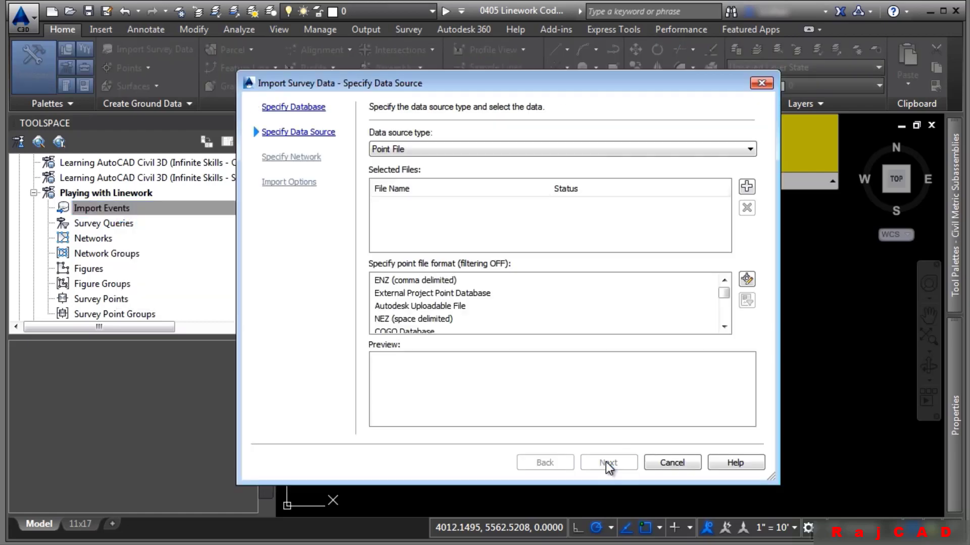
left_click(748, 187)
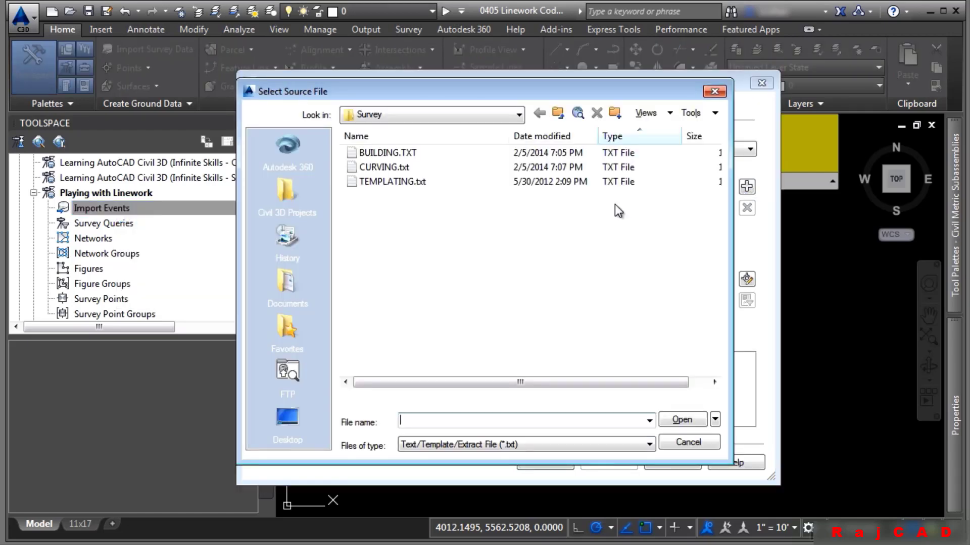
left_click(487, 120)
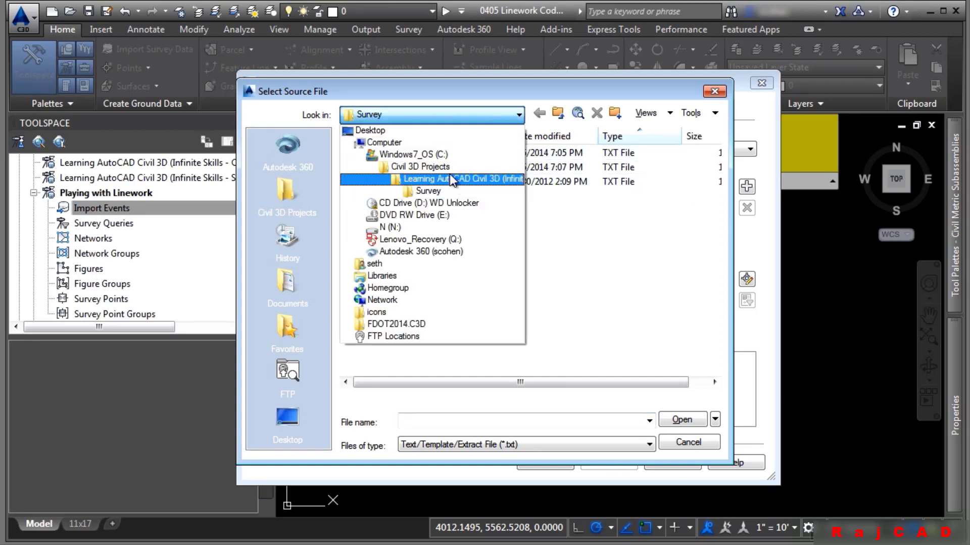
left_click(573, 256)
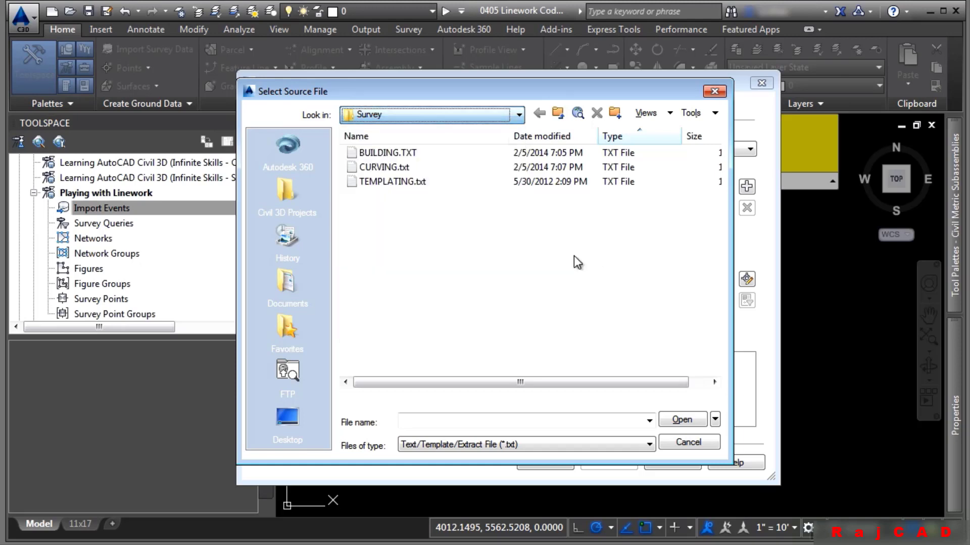
left_click_drag(552, 260, 285, 132)
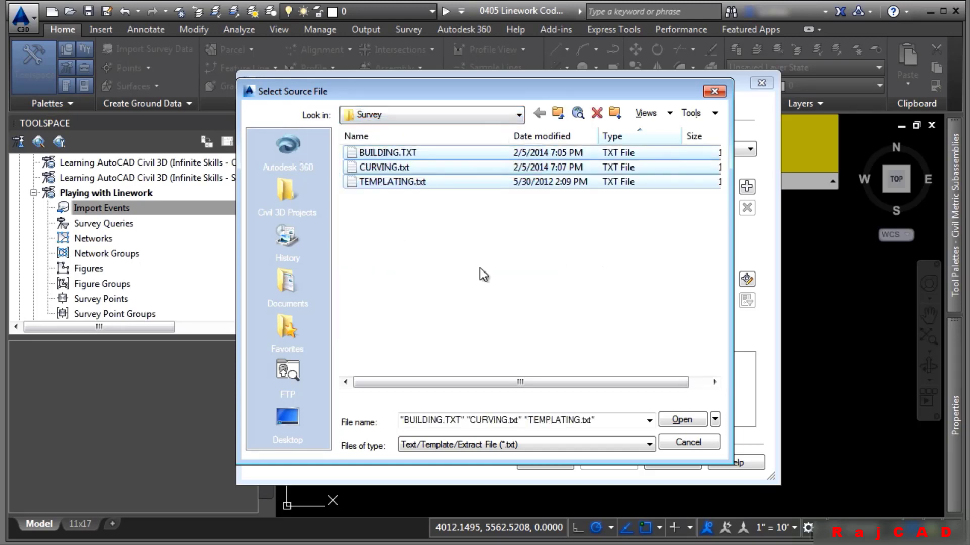
left_click(681, 420)
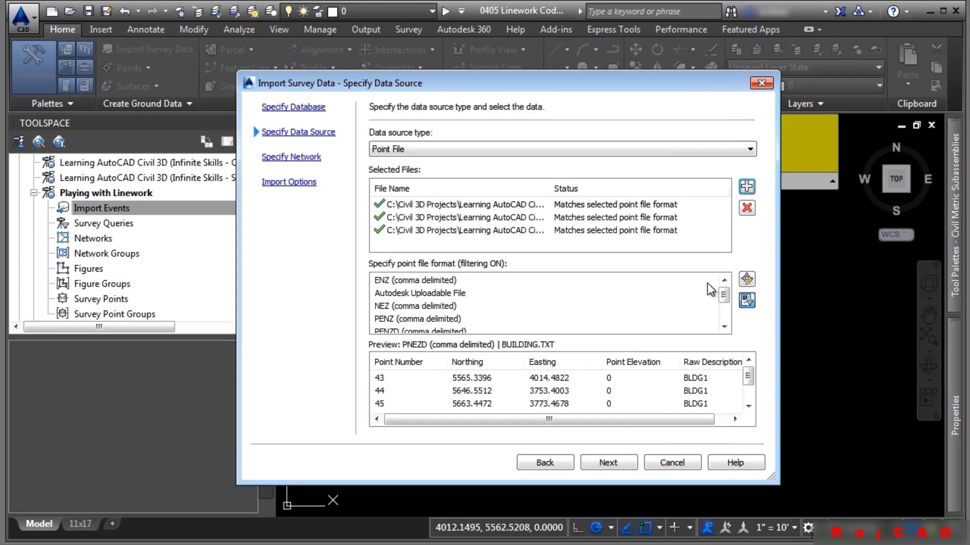
left_click_drag(726, 295, 727, 313)
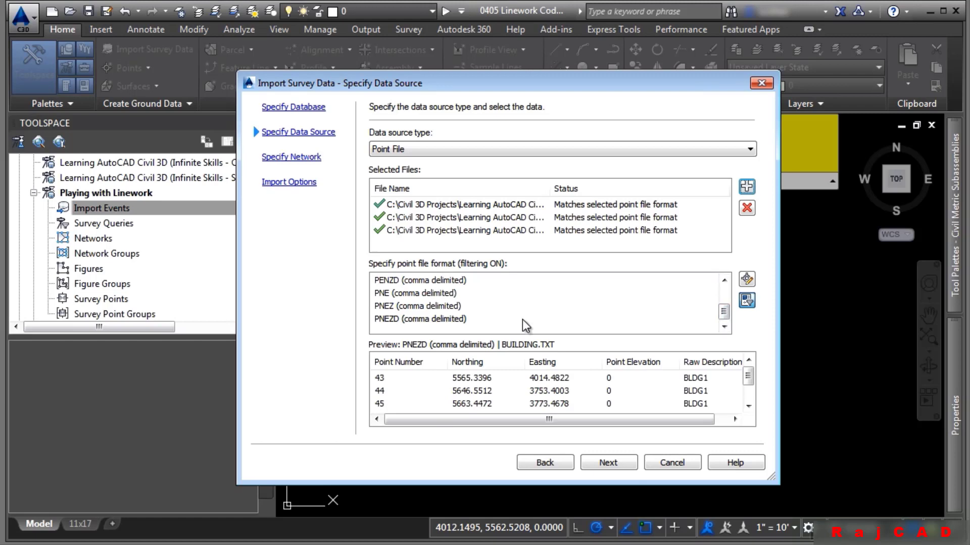
left_click(609, 462)
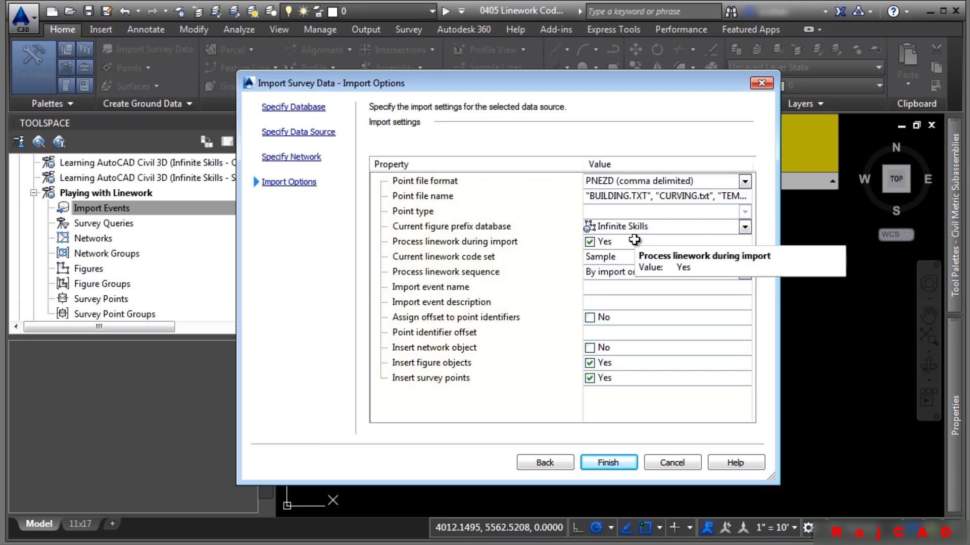
Select Sample as the current linework code set and finish the import with figure objects and survey points inserted
left_click(622, 260)
left_click(622, 259)
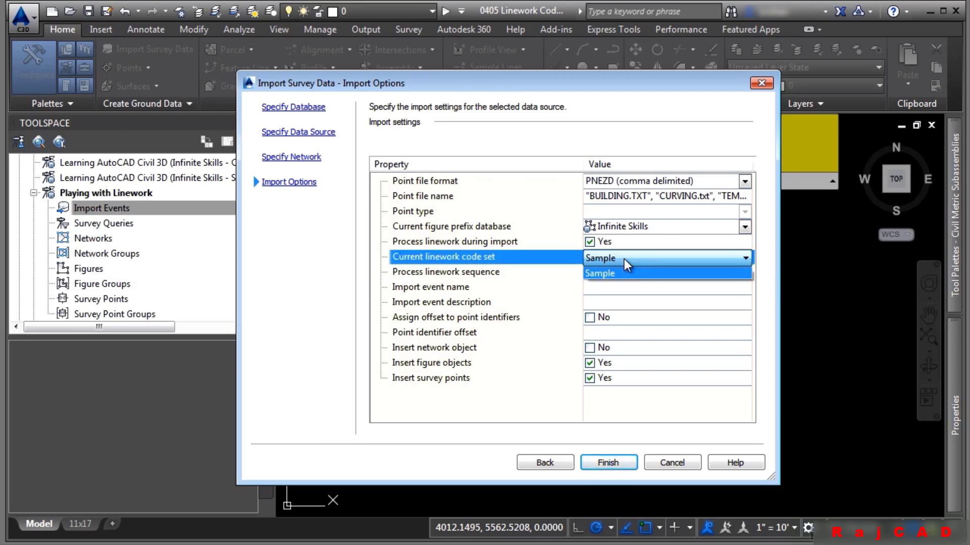
left_click(637, 273)
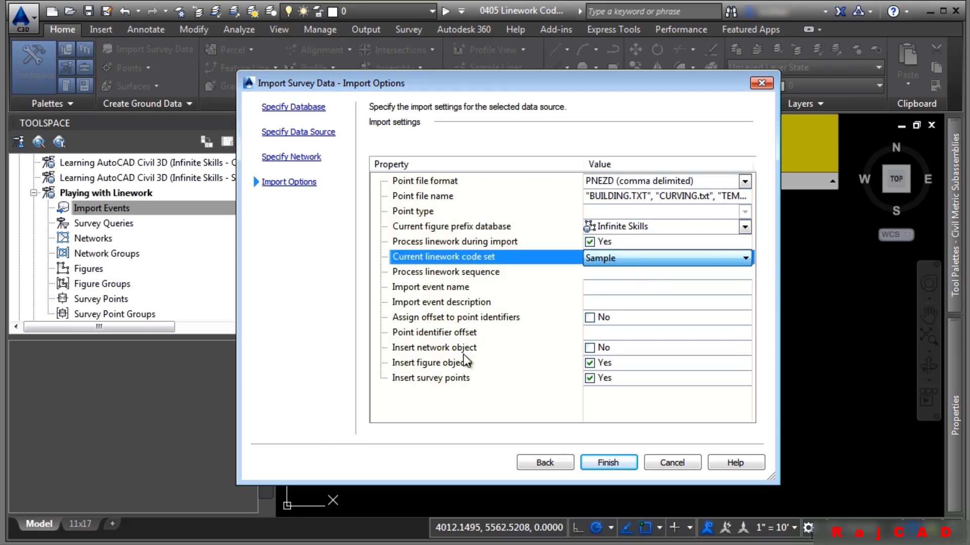
left_click(496, 365)
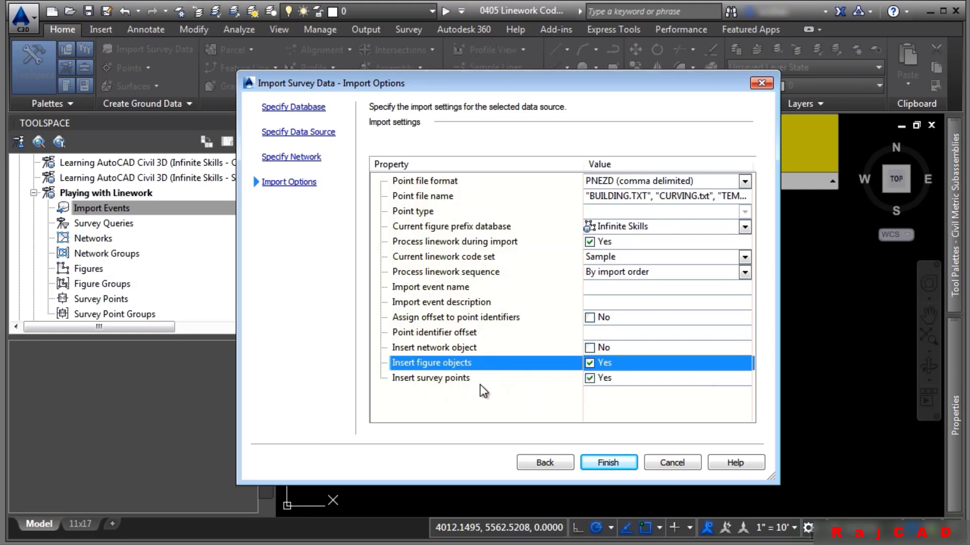
left_click(604, 462)
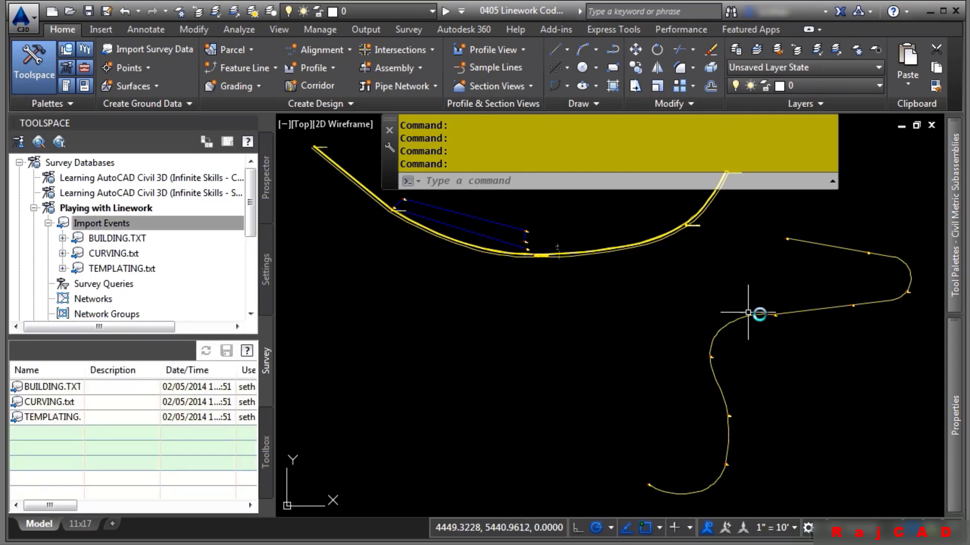
Examine the curve codes of the survey points along the CURB1 figure's S-shaped curve, from point 32 to point 36
scroll(762, 314, "up", 5)
middle_click_drag(762, 314, 487, 411)
scroll(487, 411, "up", 3)
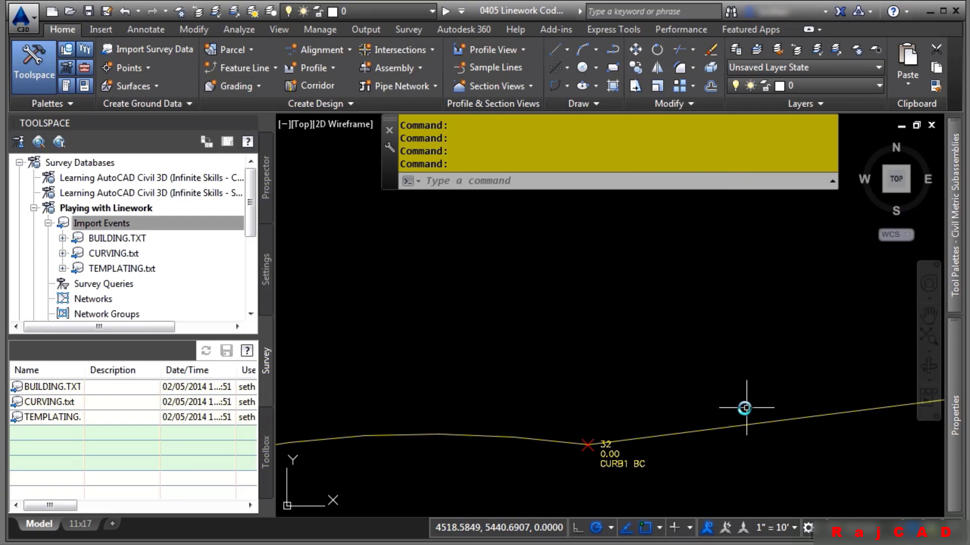
mouse_move(650, 438)
middle_mouse_down()
mouse_move(650, 381)
mouse_move(762, 319)
middle_mouse_up()
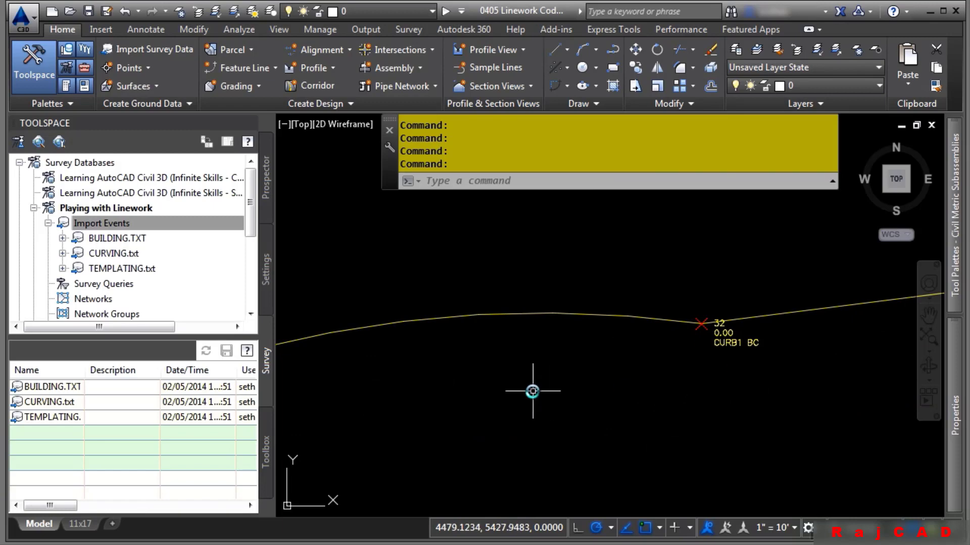
mouse_move(530, 391)
middle_mouse_down()
mouse_move(583, 304)
mouse_move(552, 249)
middle_mouse_up()
scroll(450, 389, "up", 5)
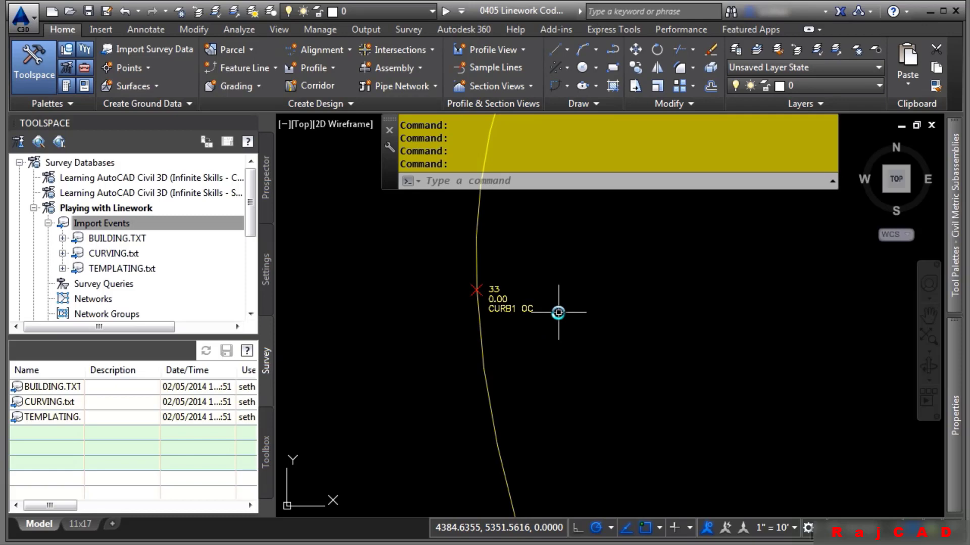
scroll(625, 462, "up", 3)
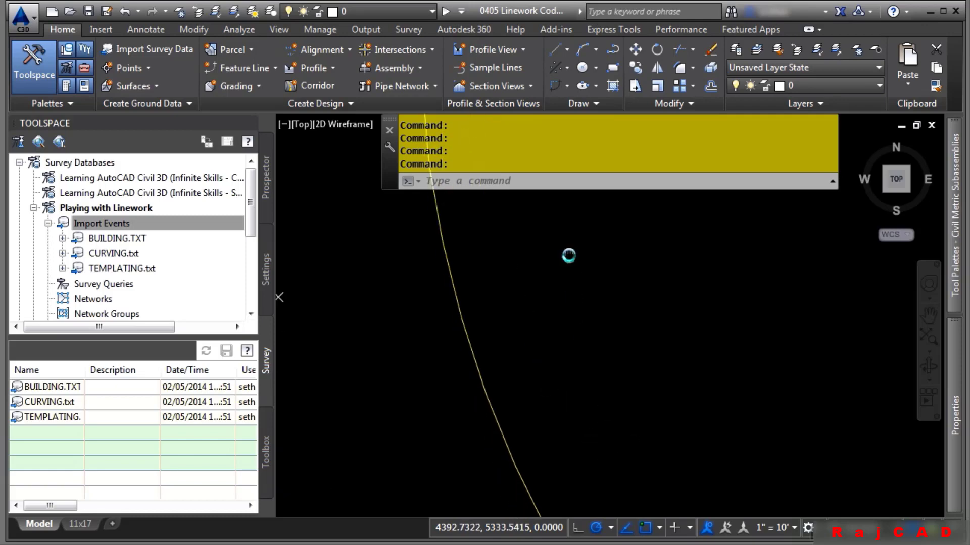
mouse_move(617, 458)
middle_mouse_down()
mouse_move(612, 264)
mouse_move(602, 320)
mouse_move(792, 173)
mouse_move(658, 202)
mouse_move(697, 303)
mouse_move(558, 379)
middle_mouse_up()
scroll(550, 337, "up", 3)
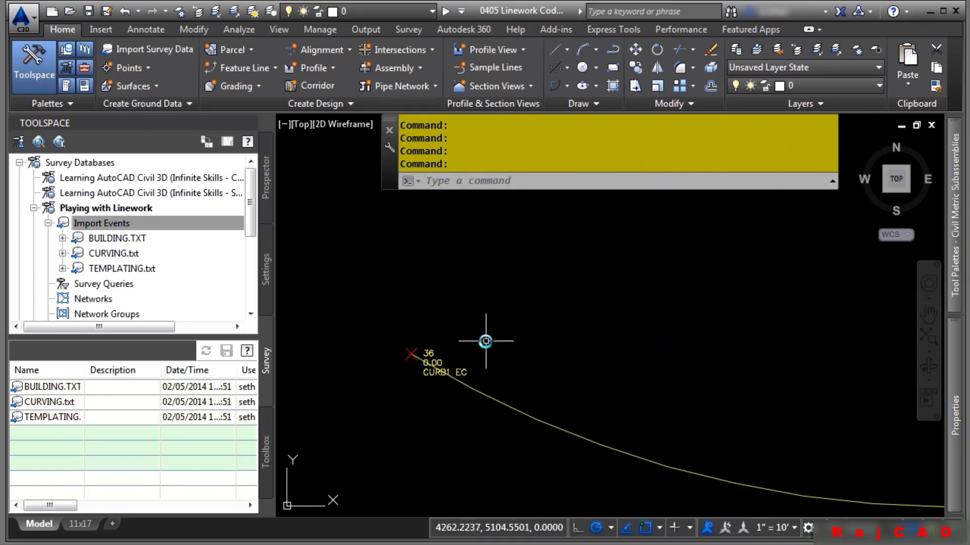
scroll(546, 339, "down", 6)
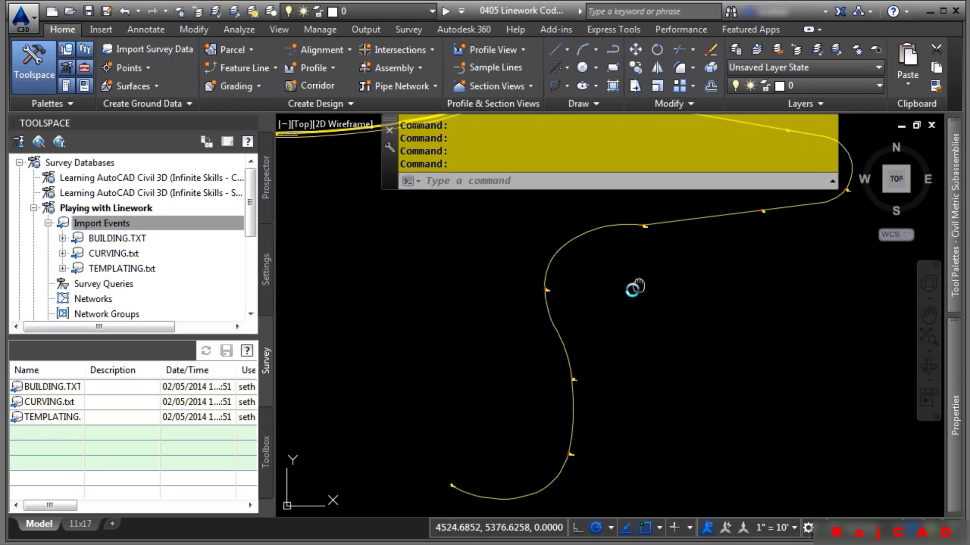
Examine the codes at points 29 and 30, around the CURB1 figure's tight end curve
middle_click_drag(635, 281, 530, 373)
scroll(580, 285, "up", 6)
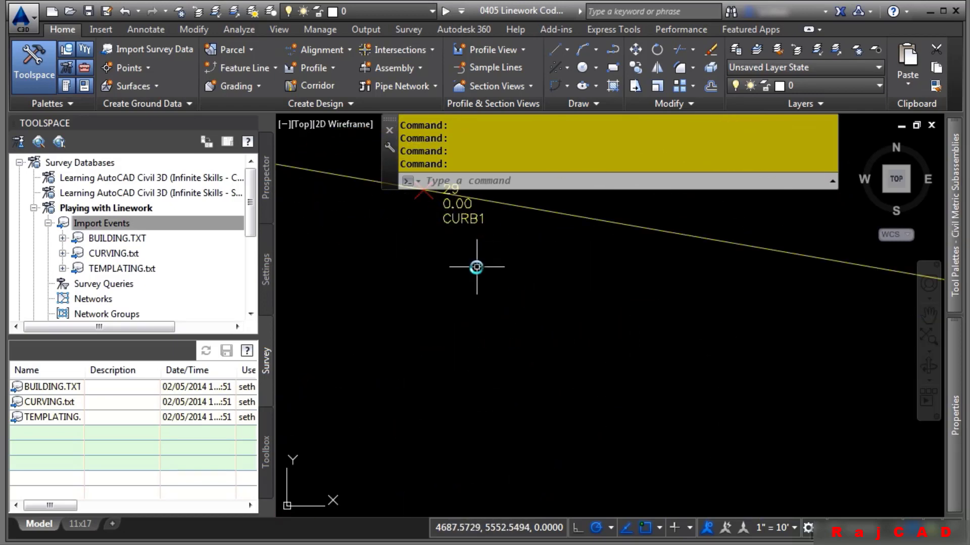
scroll(581, 354, "down", 6)
scroll(576, 393, "up", 6)
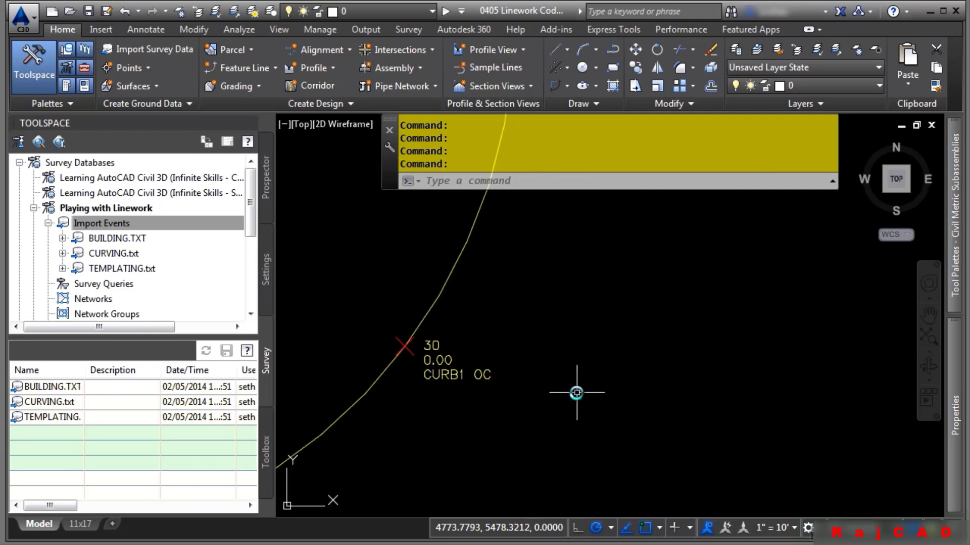
scroll(576, 392, "down", 6)
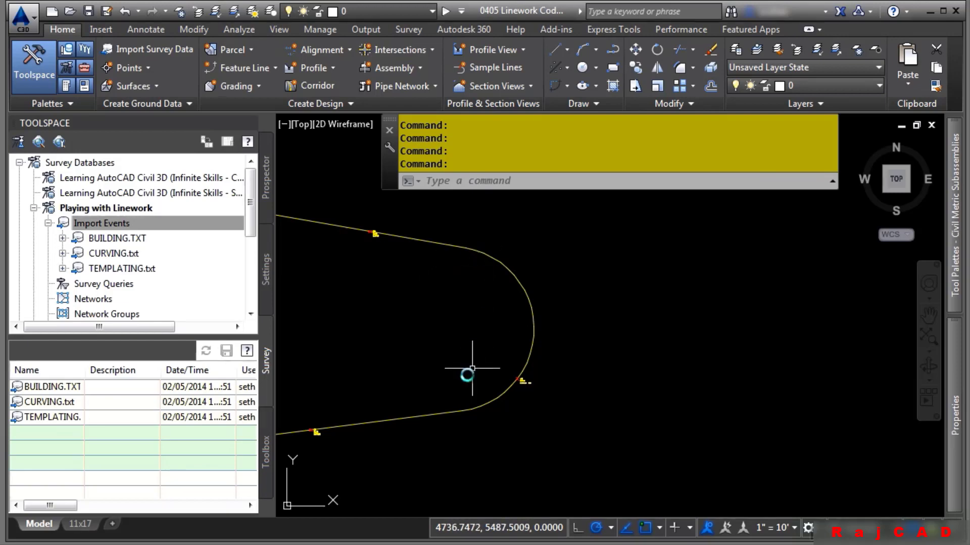
scroll(519, 368, "down", 3)
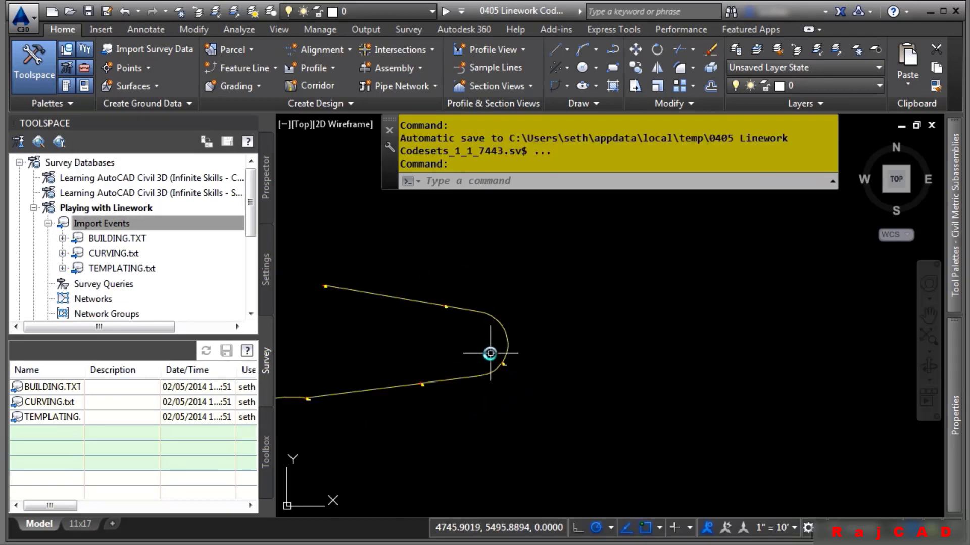
Examine the point descriptions at the open corner of the blue building figure, around points 43 and 47
middle_click_drag(494, 357, 768, 301)
scroll(629, 328, "up", 8)
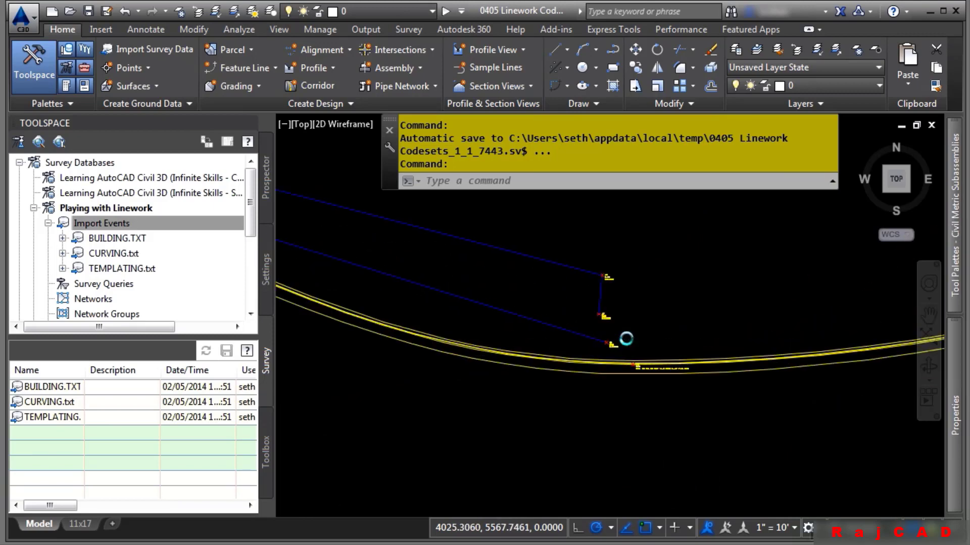
scroll(622, 320, "up", 2)
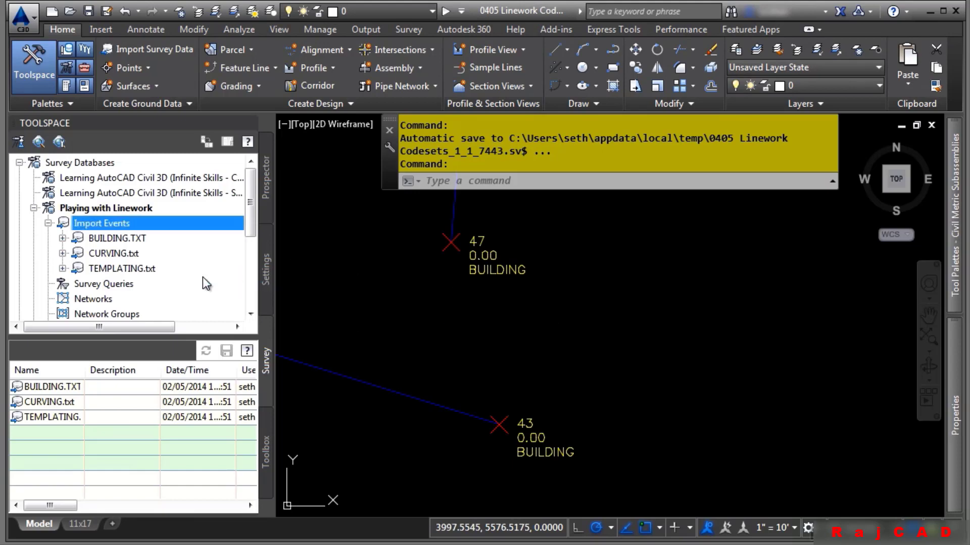
Open the BUILDING.TXT import event's source file, append the figure-closing code to point 47's line, and save and close it
right_click(105, 240)
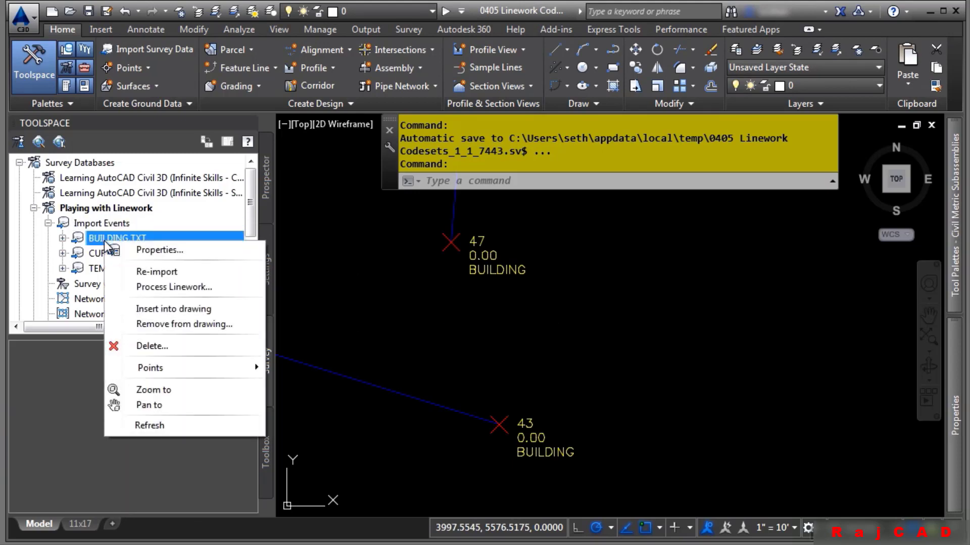
left_click(158, 251)
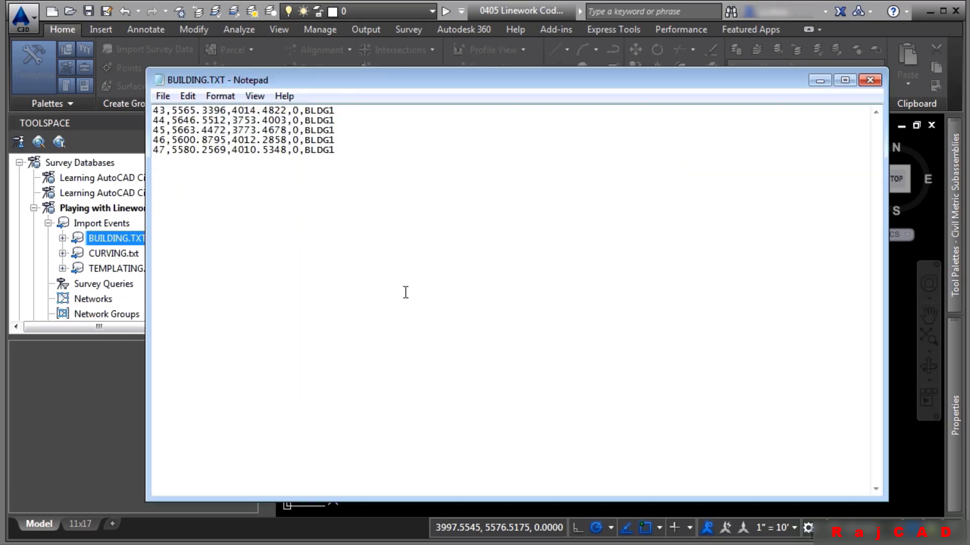
left_click(377, 154)
type("LS")
left_click(163, 96)
left_click(185, 147)
left_click(869, 81)
left_click(563, 399)
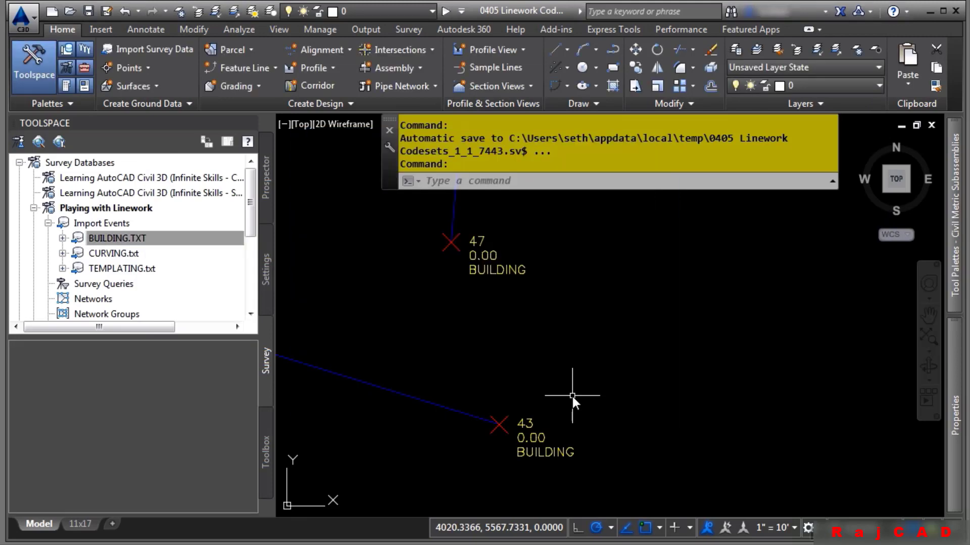
Re-import the BUILDING.TXT import event, overwriting all duplicate point numbers
right_click(135, 243)
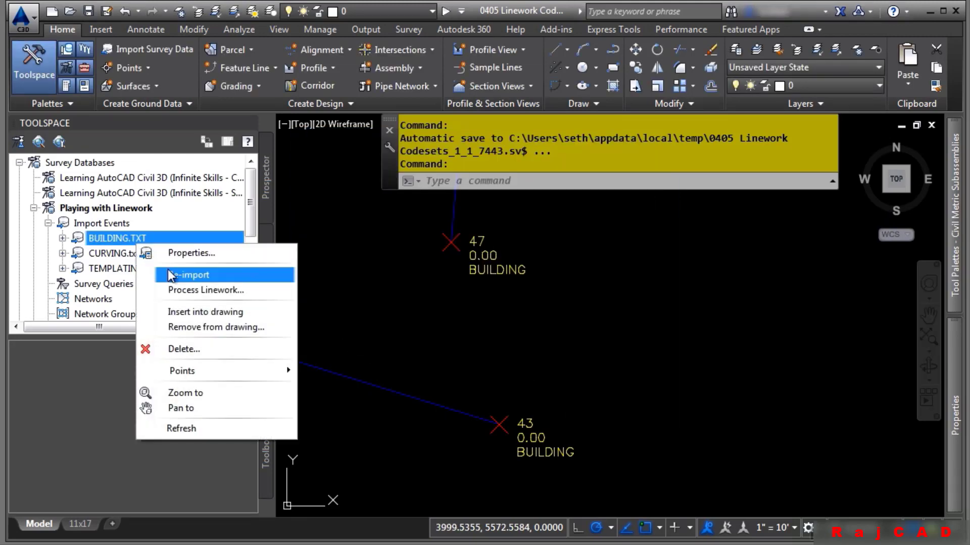
left_click(174, 274)
left_click(494, 392)
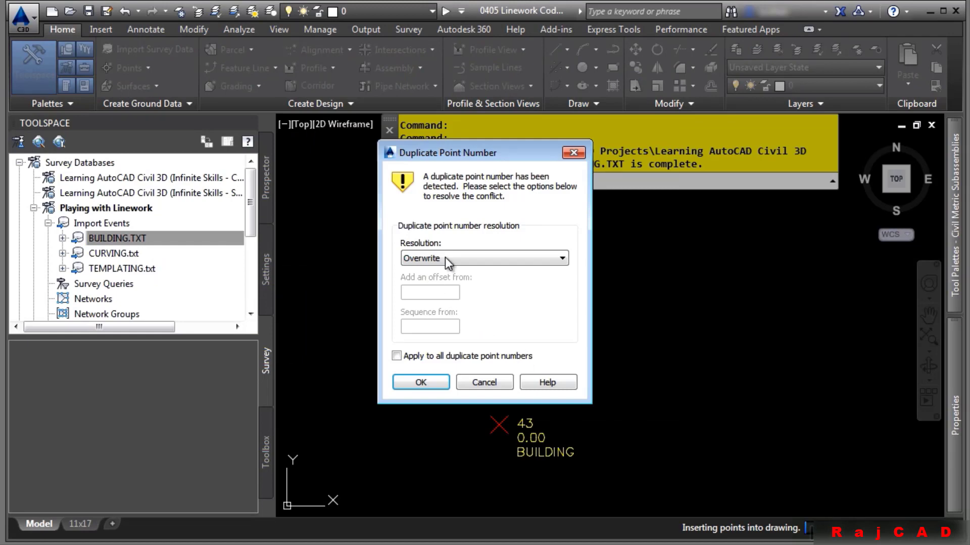
left_click(440, 355)
left_click(433, 382)
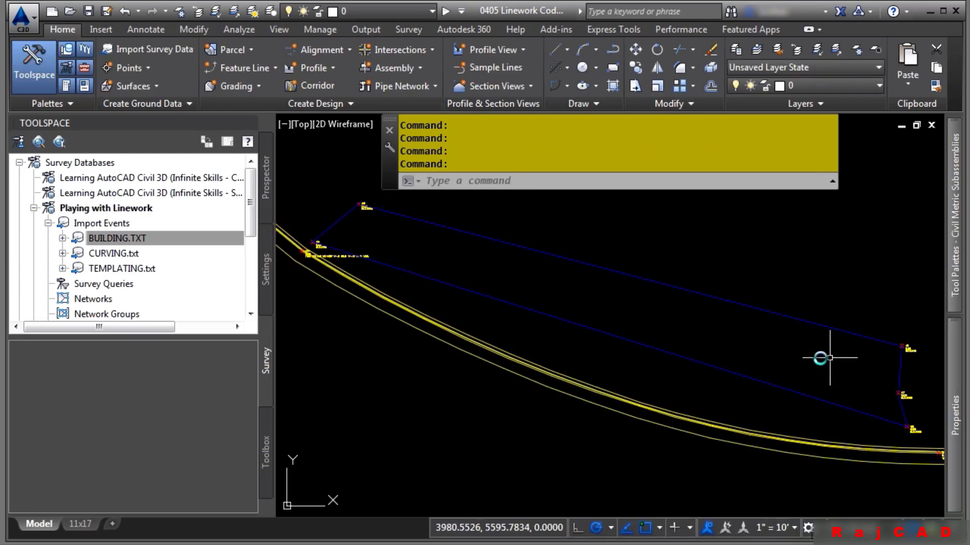
Examine the horizontal and vertical offset codes at points 143 and 142 along the selected TBC1 curb figure
middle_click_drag(828, 365, 678, 332)
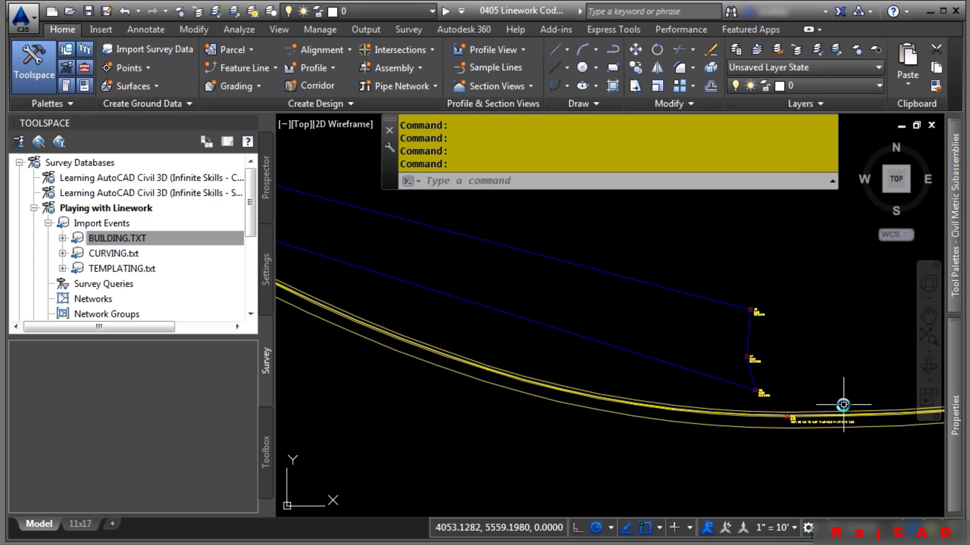
scroll(818, 422, "up", 8)
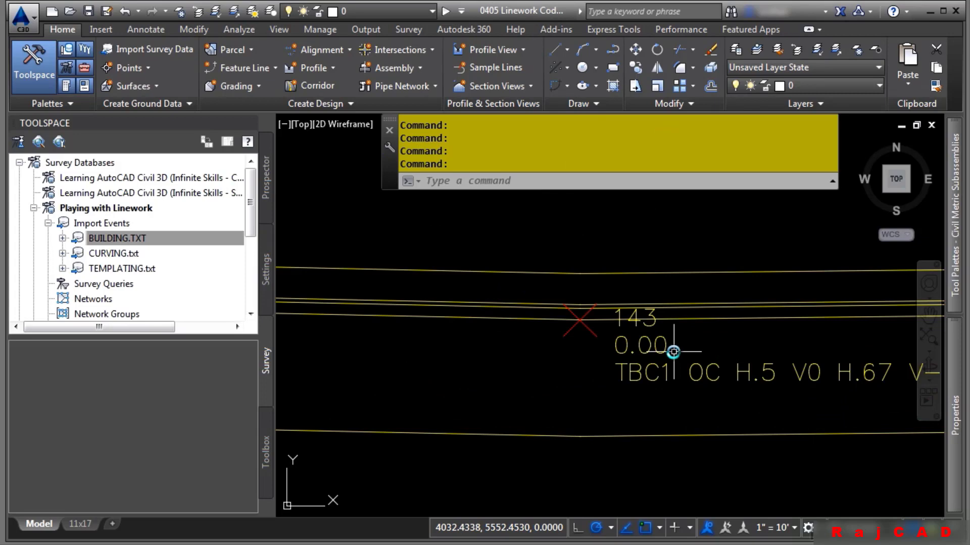
scroll(673, 352, "down", 2)
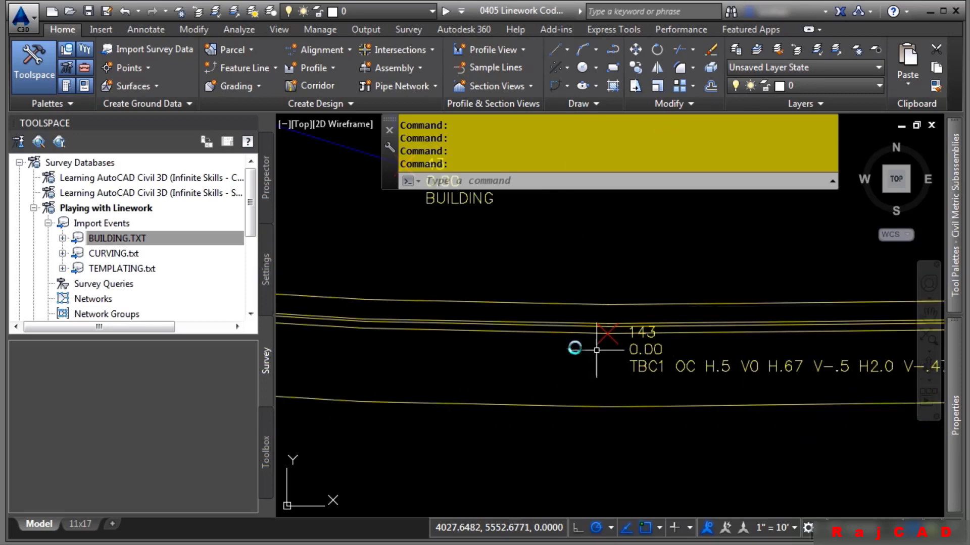
left_click(539, 332)
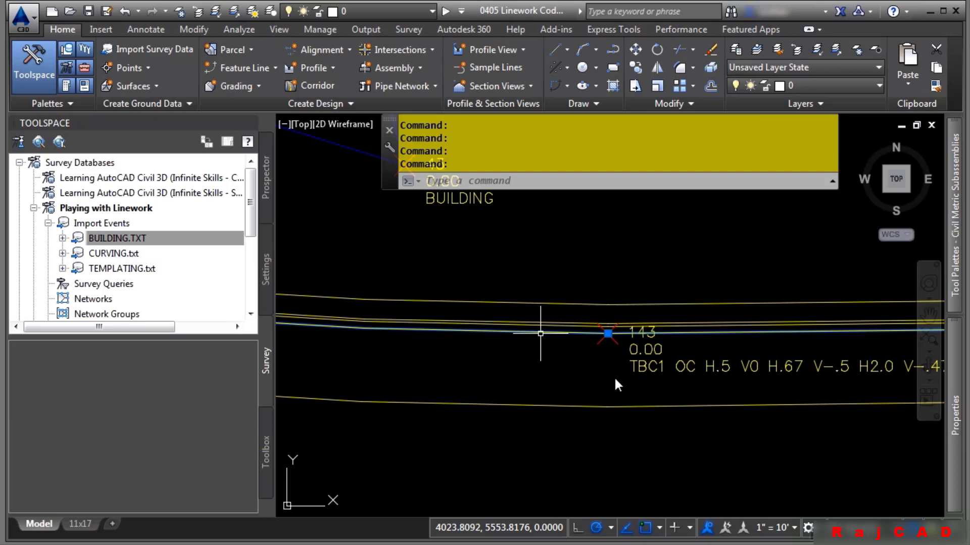
scroll(557, 345, "down", 3)
mouse_move(679, 359)
middle_mouse_down()
mouse_move(697, 384)
mouse_move(508, 399)
mouse_move(689, 324)
mouse_move(666, 331)
mouse_move(560, 414)
middle_mouse_up()
scroll(665, 331, "up", 5)
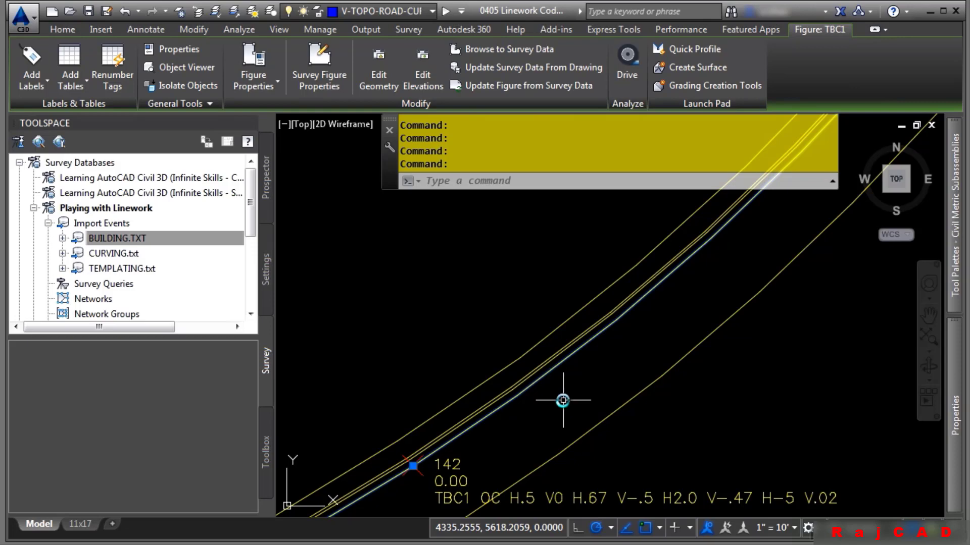
middle_click_drag(562, 399, 516, 311)
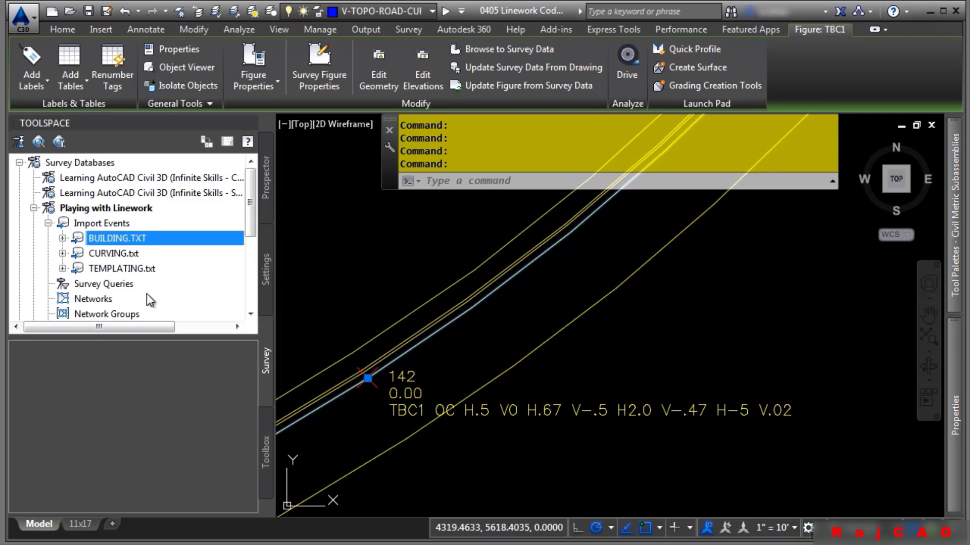
Open the TEMPLATING.txt import event's source file, examine the curve and offset codes of points 141 to 145, and close it
left_click(114, 268)
right_click(120, 272)
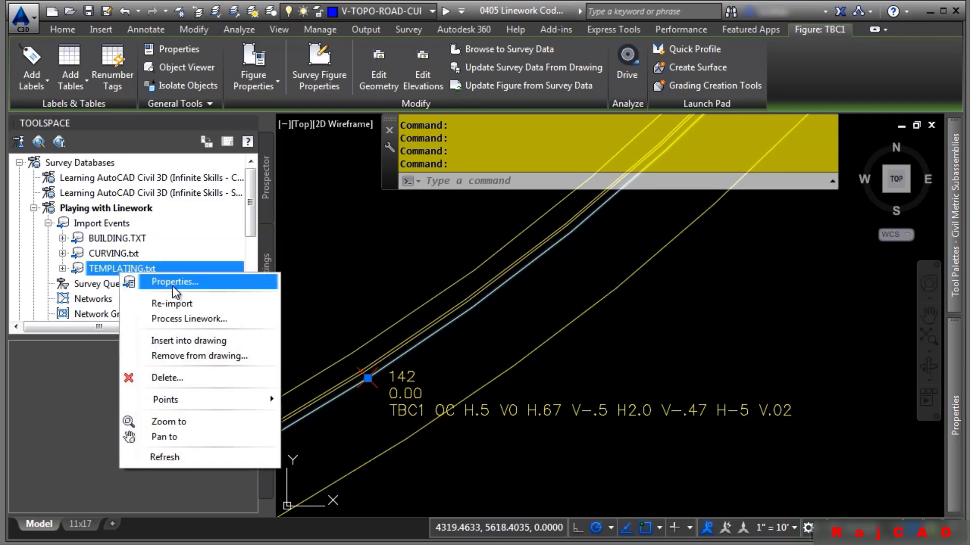
left_click(172, 285)
left_click(637, 265)
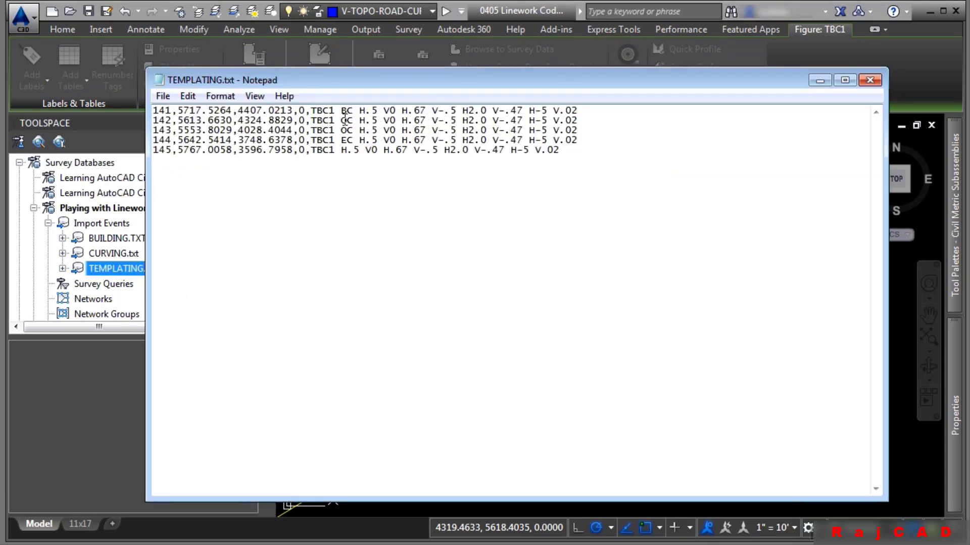
left_click(342, 112)
left_click(384, 114)
left_click(869, 81)
left_click(556, 392)
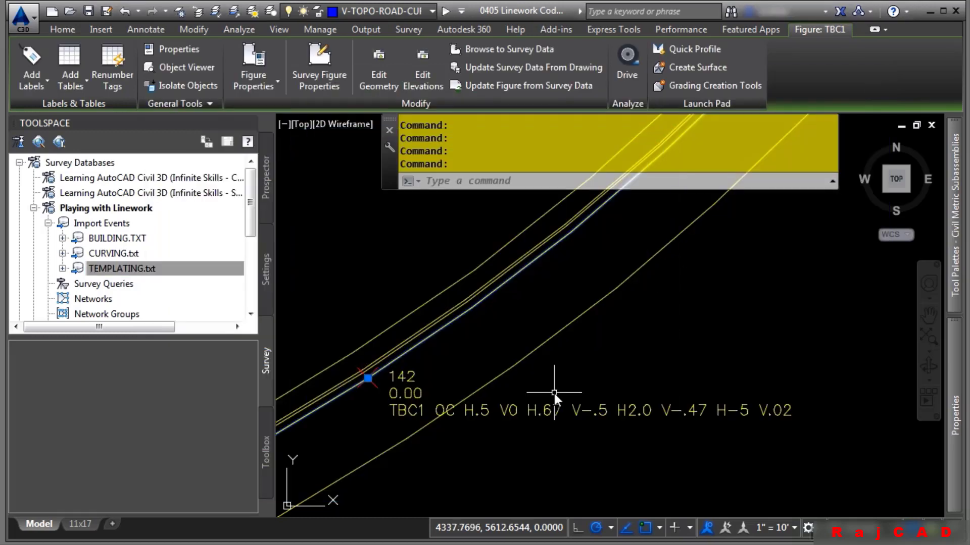
Select all the parallel TBC1 curb lines near point 142 and inspect their tilted, enlarged curve in the Object Viewer
scroll(651, 326, "down", 2)
left_click(515, 266)
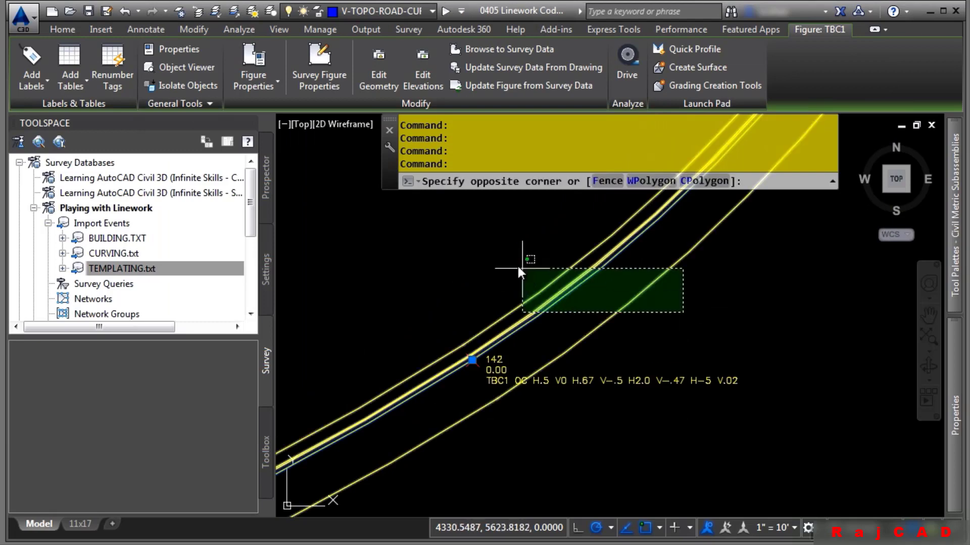
left_click(337, 303)
right_click(486, 285)
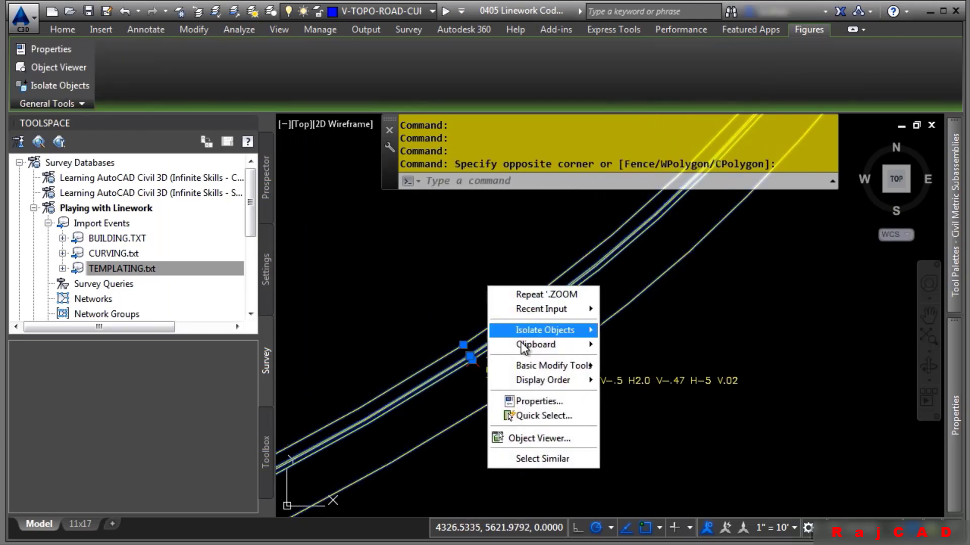
left_click(535, 444)
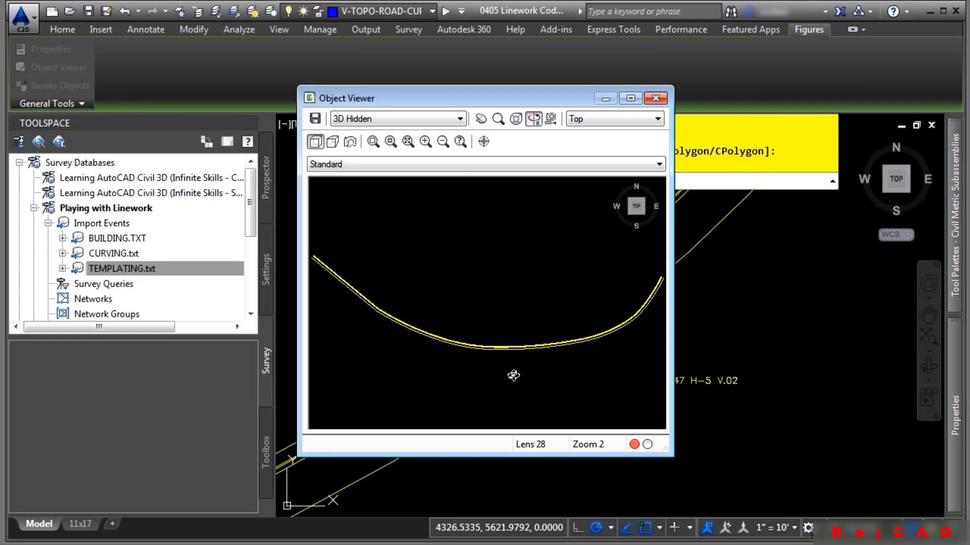
left_click_drag(514, 376, 555, 243)
left_click(373, 142)
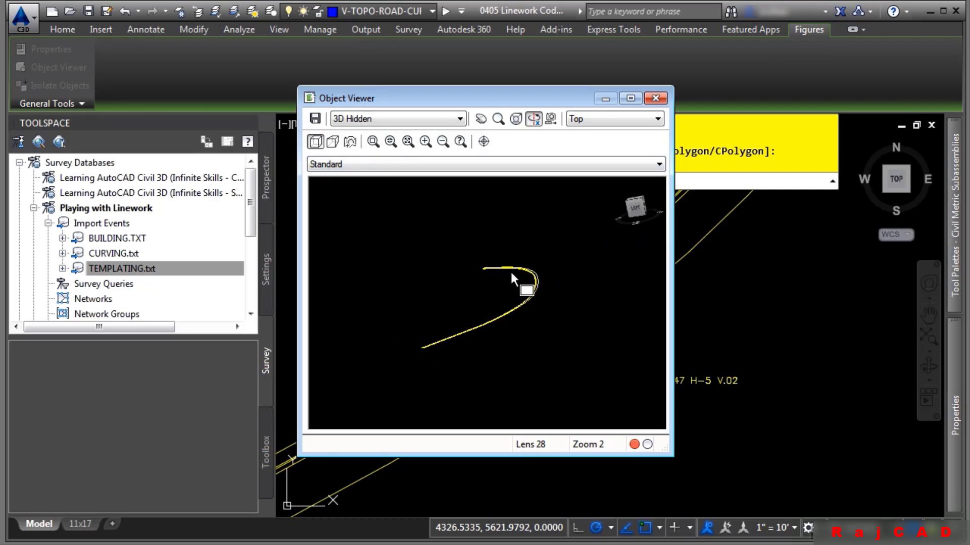
left_click_drag(510, 273, 593, 325)
left_click_drag(457, 290, 521, 317)
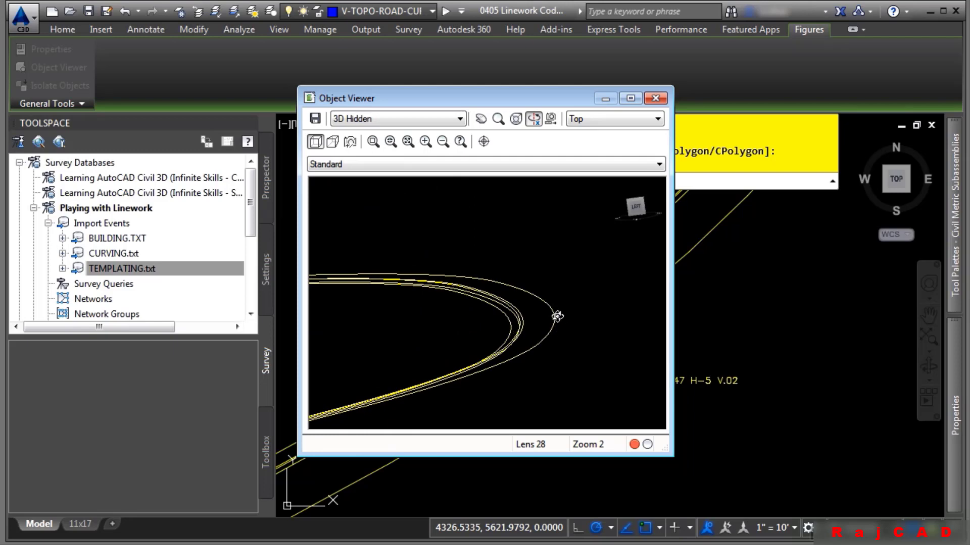
left_click(666, 100)
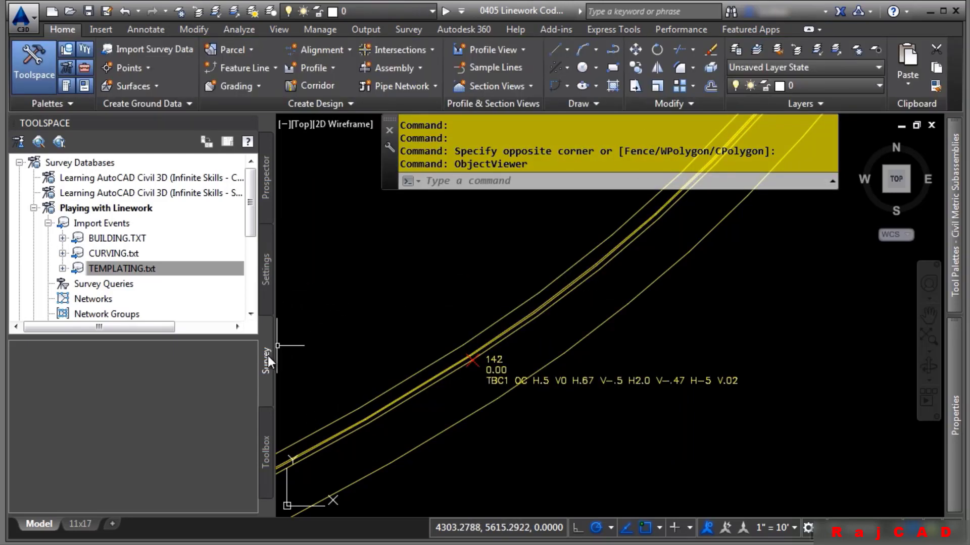
List the survey database's figures, expand TBC1 to its sub-figures, and examine the TBC1 figure's details
left_click(117, 269)
scroll(113, 268, "down", 2)
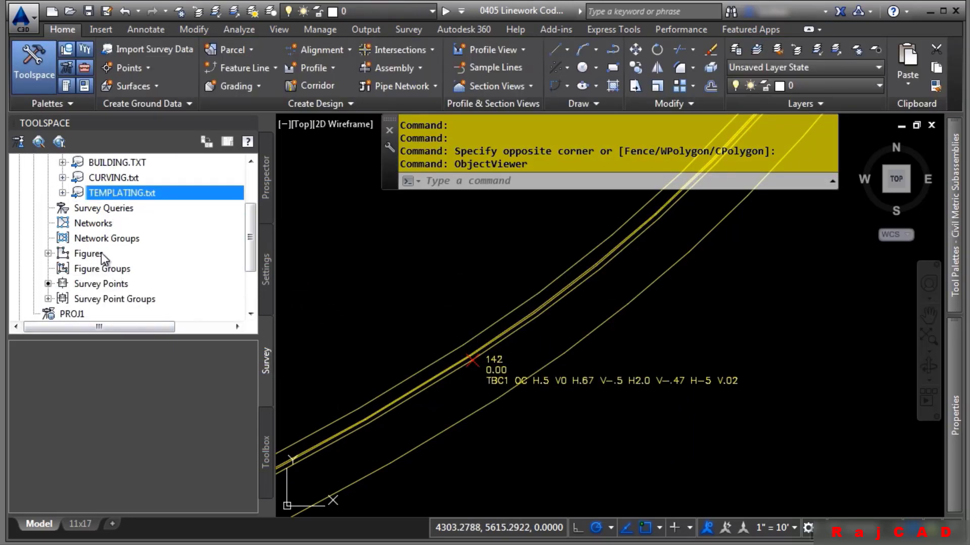
left_click(48, 254)
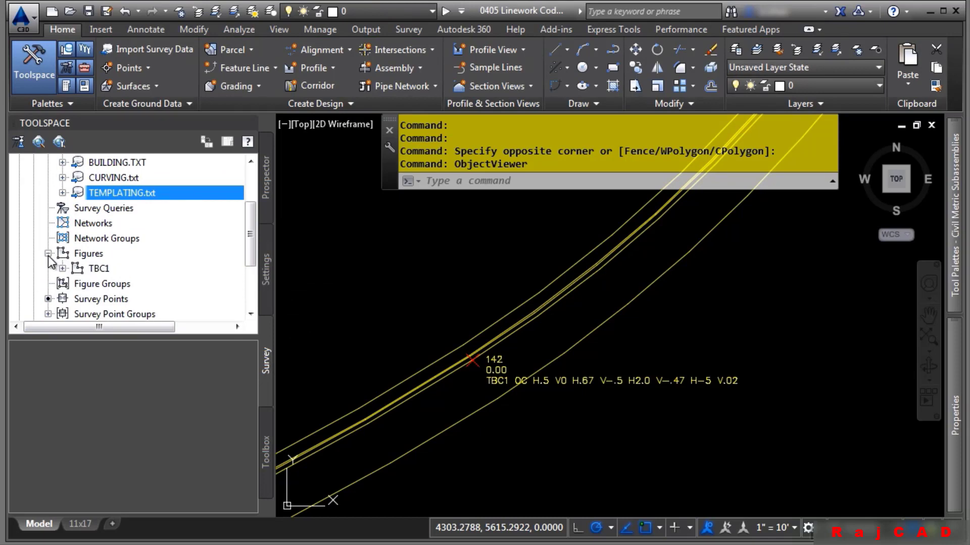
left_click(87, 254)
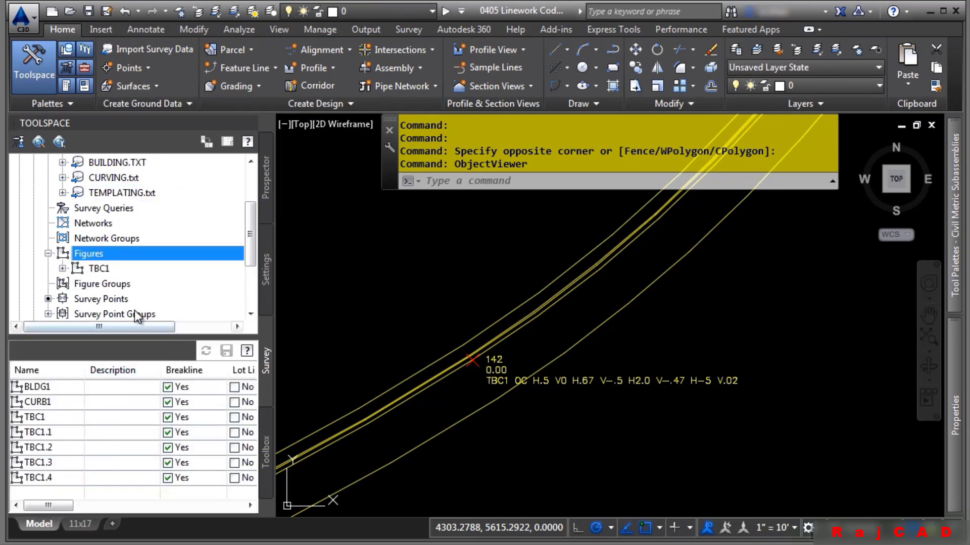
left_click(63, 268)
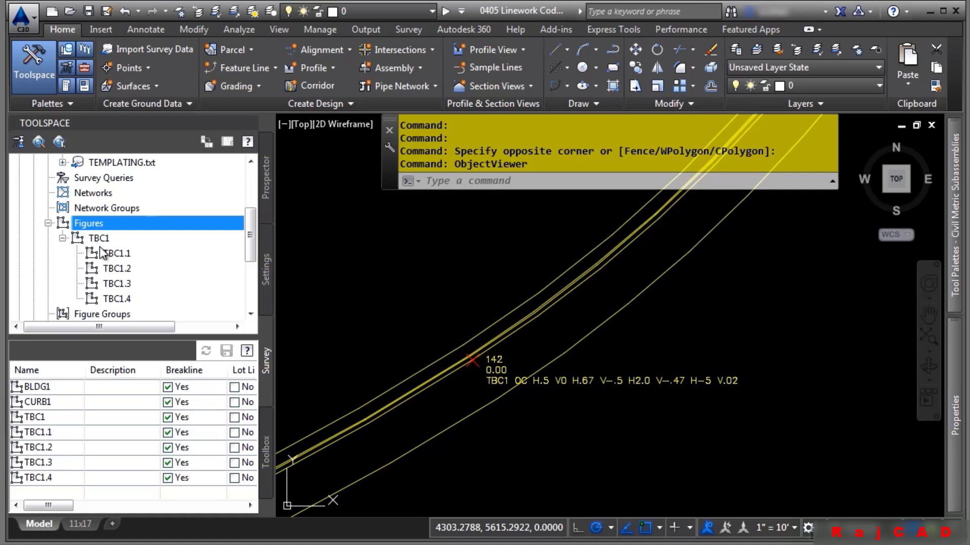
mouse_move(101, 243)
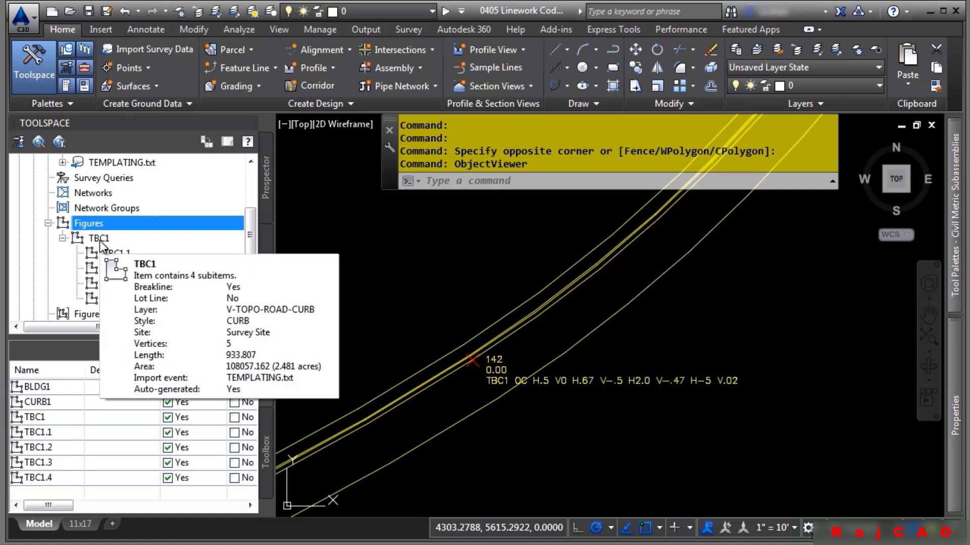